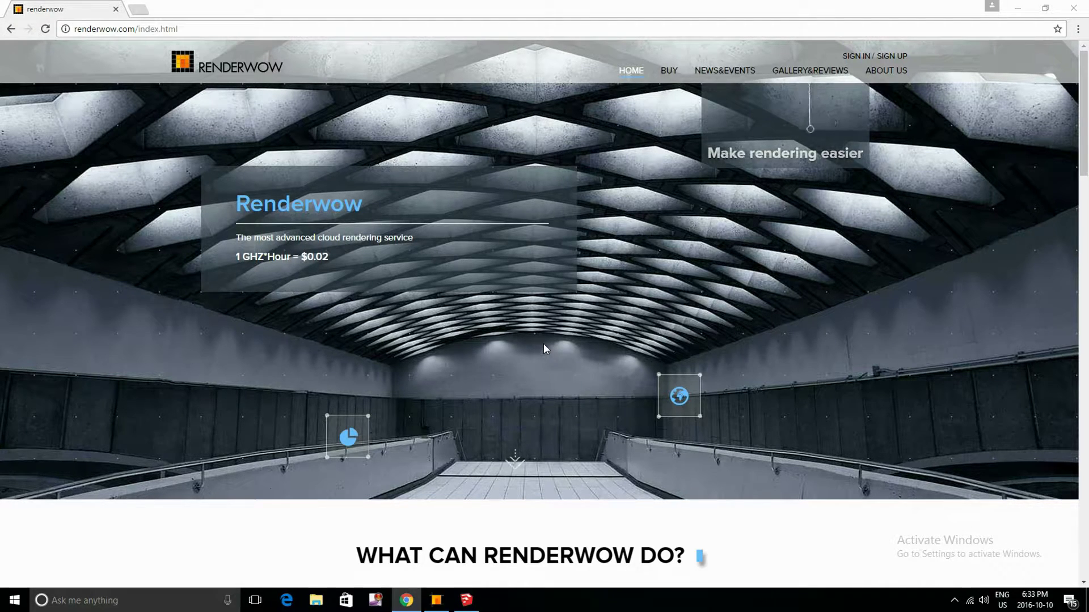
In the V-Ray Output settings, set the rendered image file to 123456.png, then close the options
left_click(475, 607)
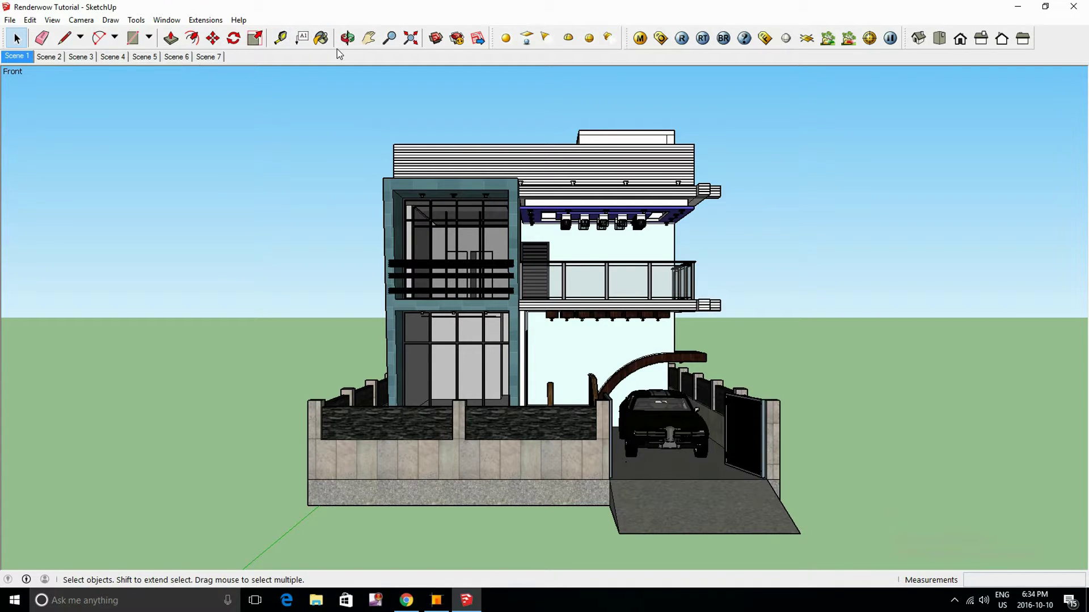
left_click(663, 39)
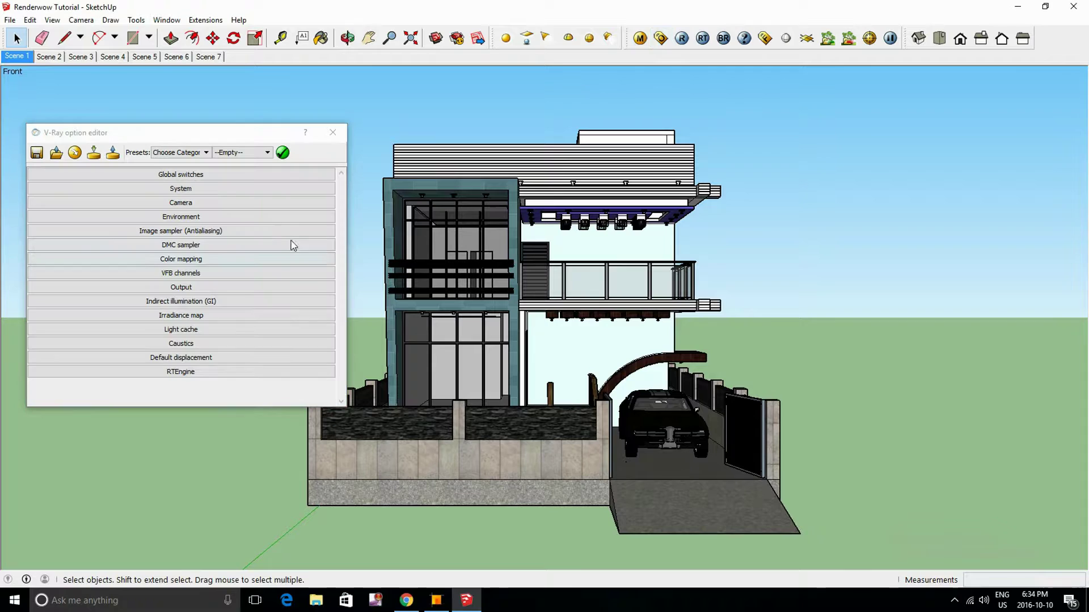
left_click(204, 289)
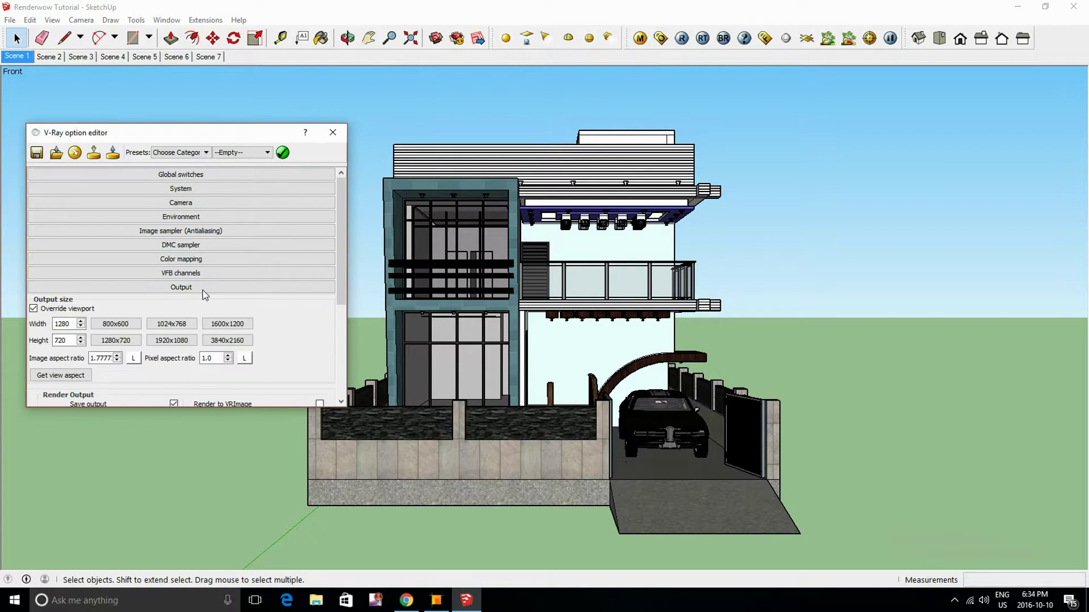
scroll(299, 337, "down", 1)
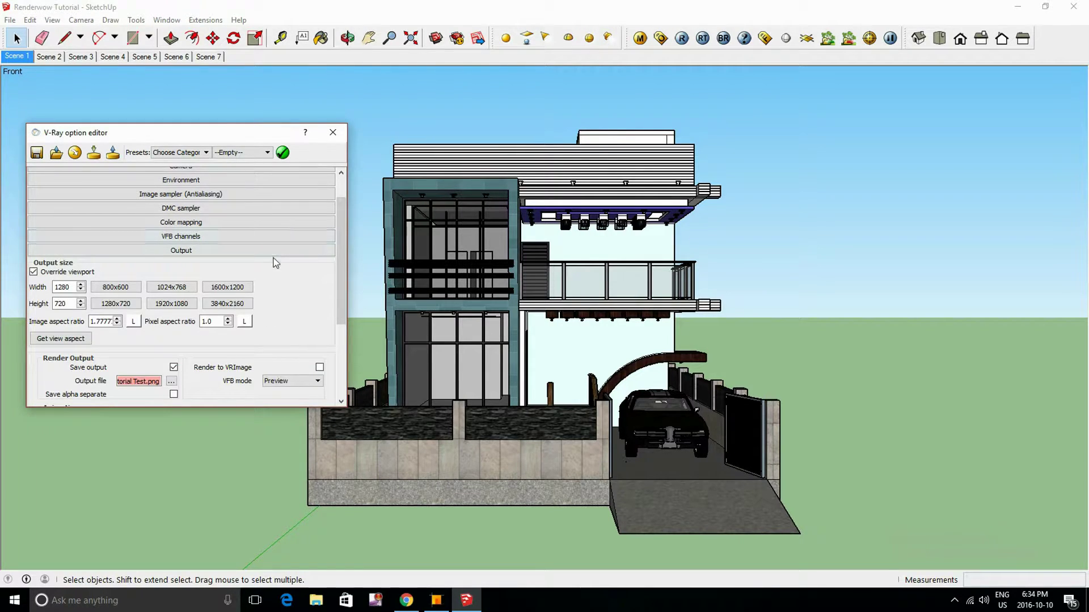
scroll(181, 227, "up", 1)
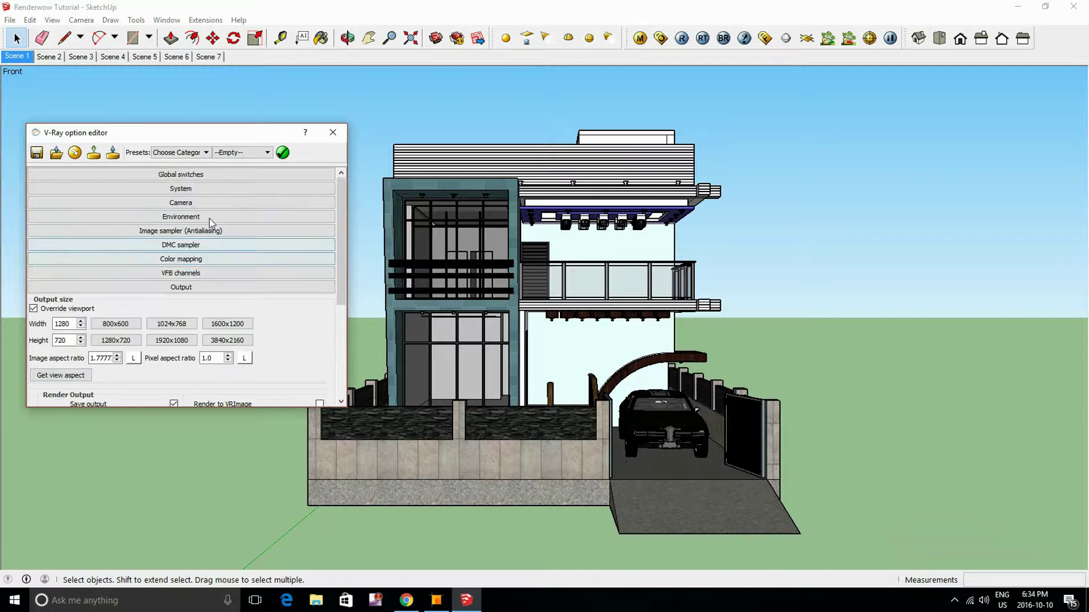
scroll(129, 376, "down", 1)
left_click(164, 380)
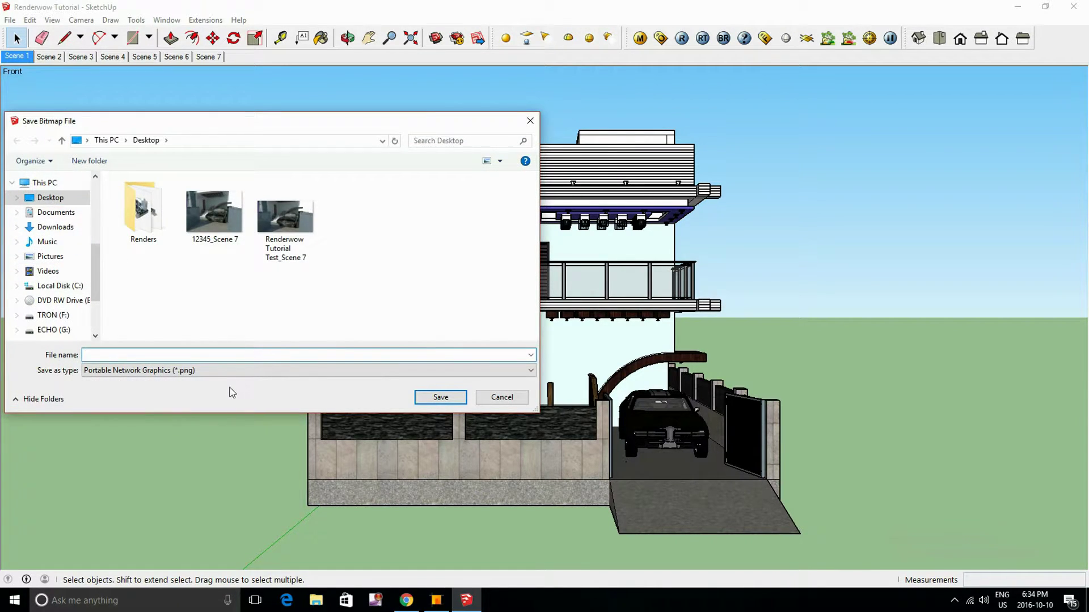
type("12345")
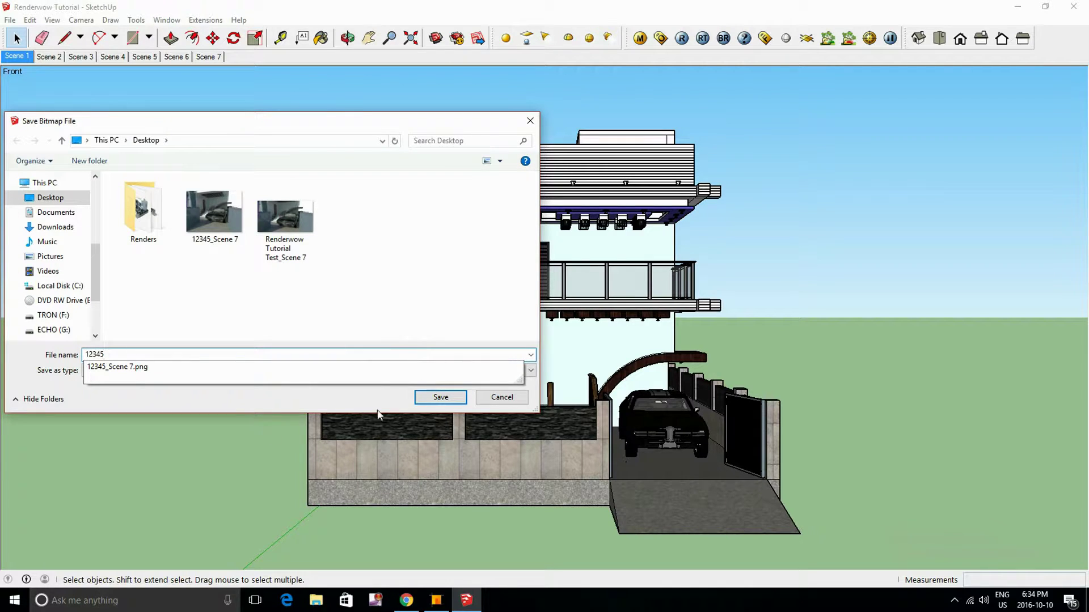
type("5")
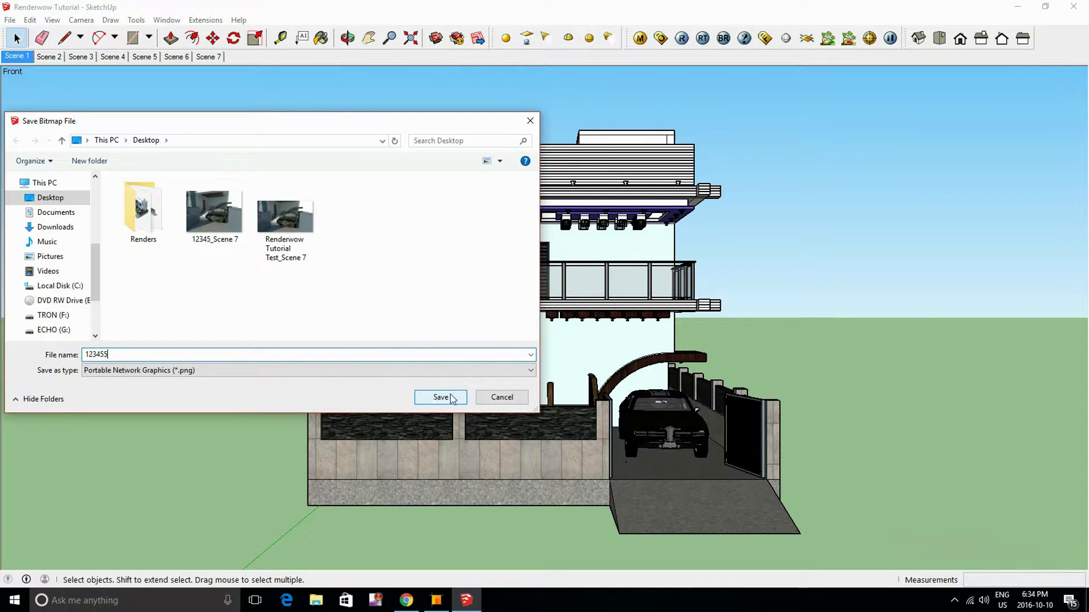
left_click(441, 397)
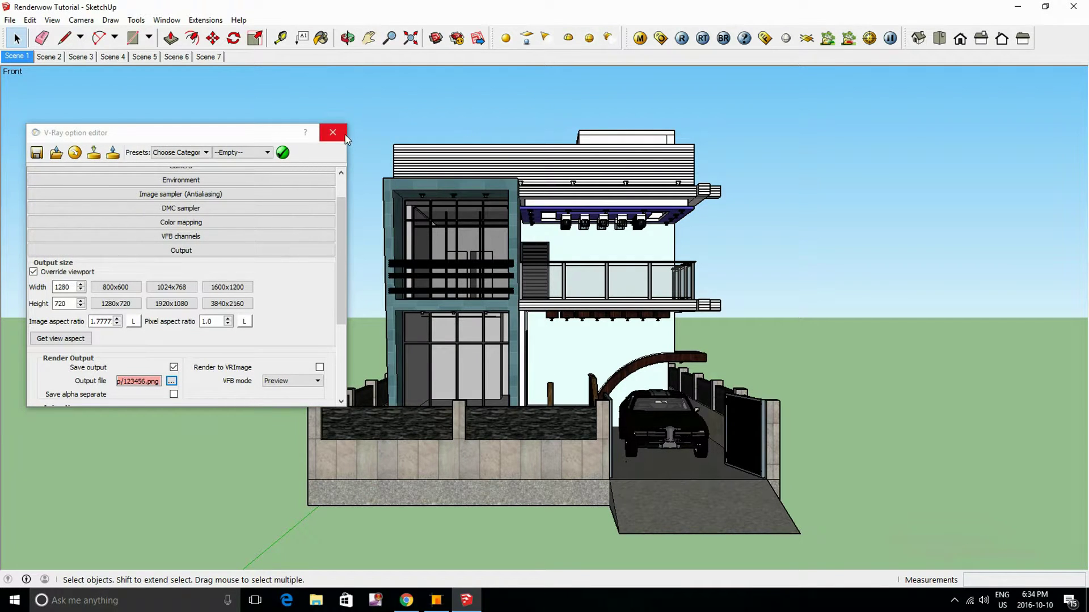
left_click(345, 135)
Launch Renderwow's Distributed Render all Pages with the number of servers set to 5
left_click(215, 24)
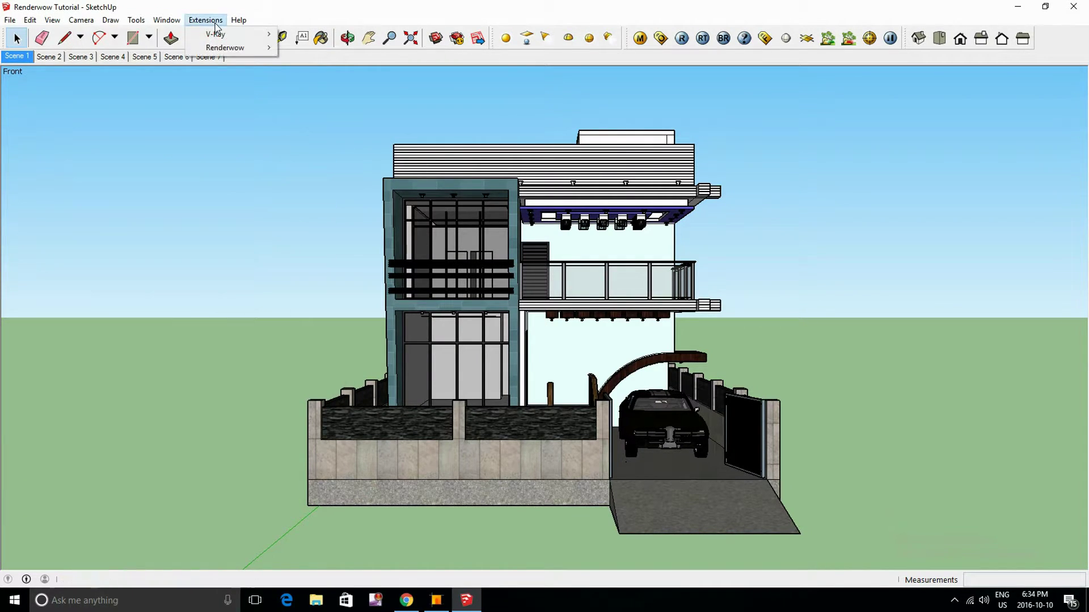
mouse_move(227, 48)
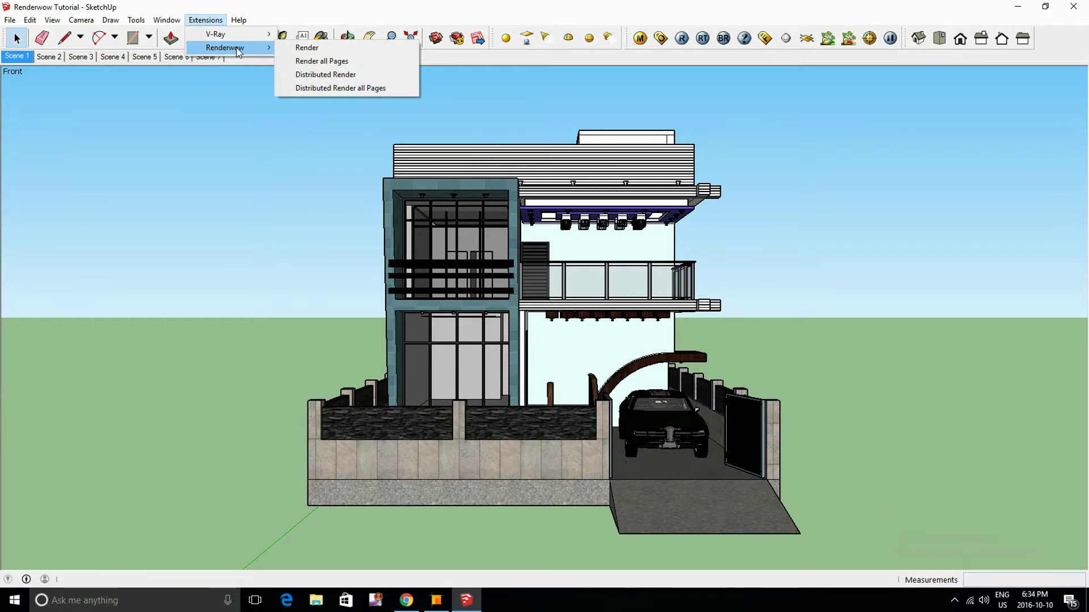
left_click(352, 89)
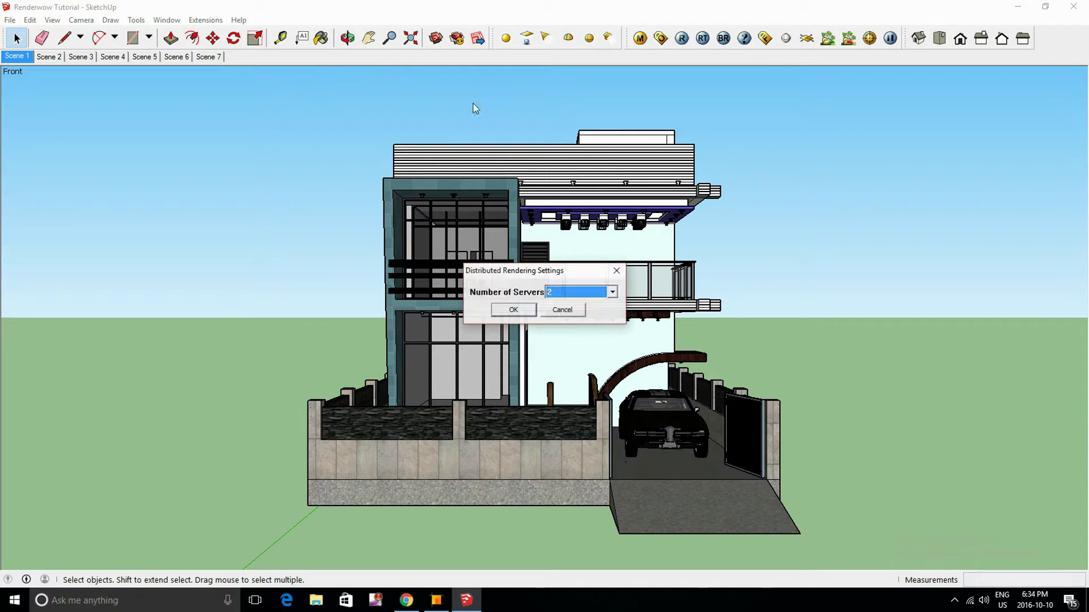
left_click(595, 292)
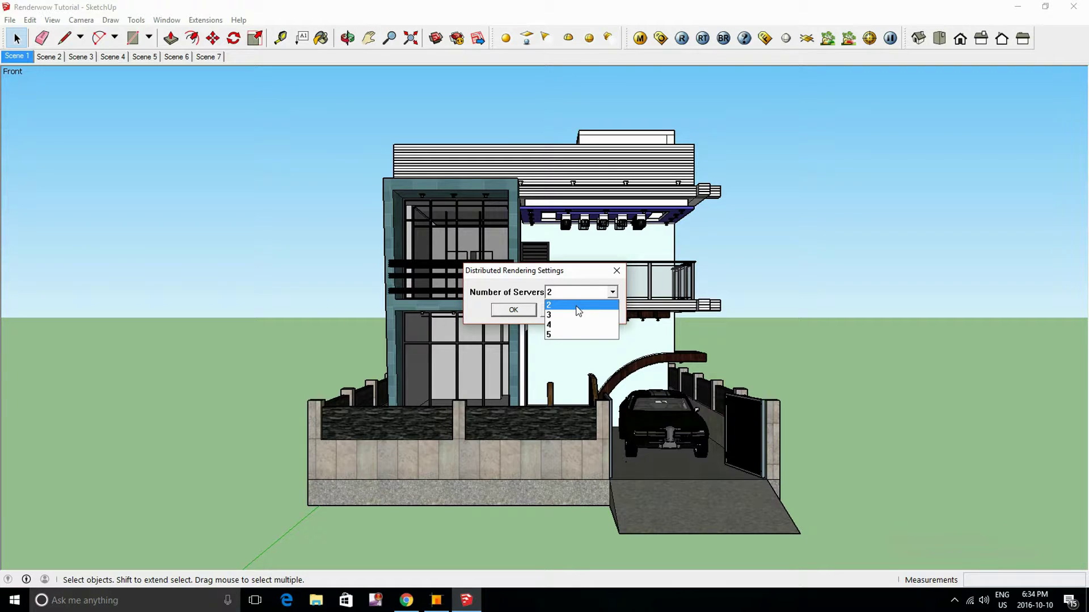
left_click(560, 335)
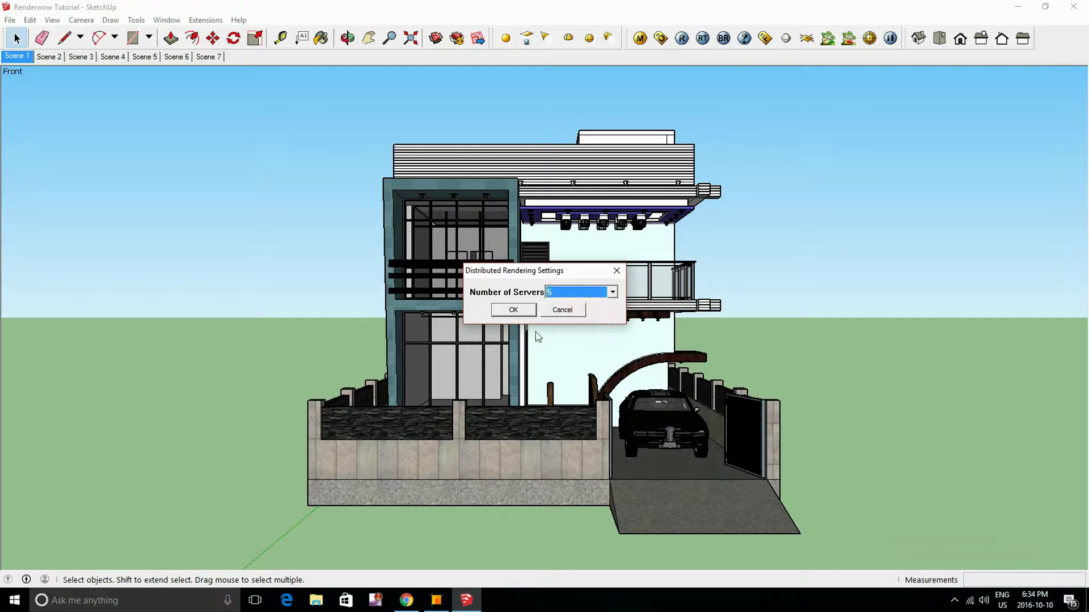
left_click(514, 312)
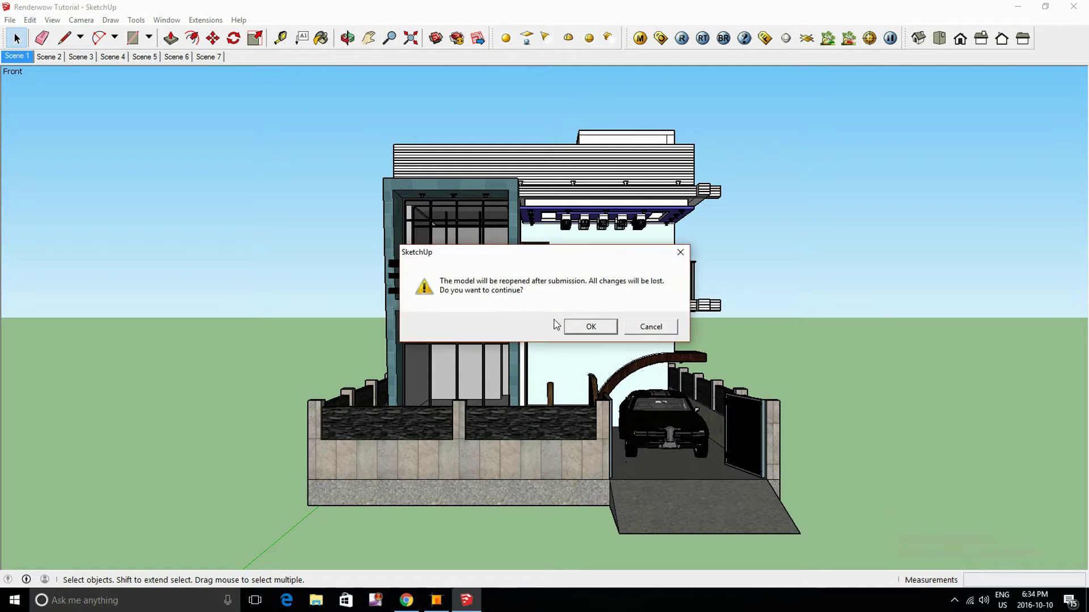
Accept the reopen and vrscene notices, then save the vrscene as 123456 on the Desktop
left_click(593, 327)
left_click(654, 333)
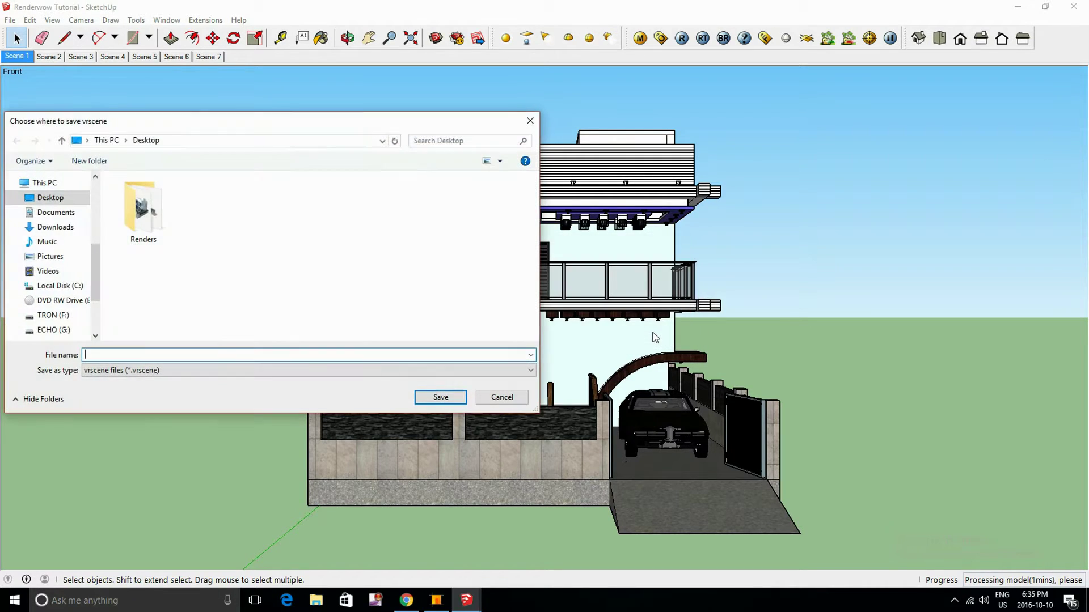
left_click(372, 358)
type("123456")
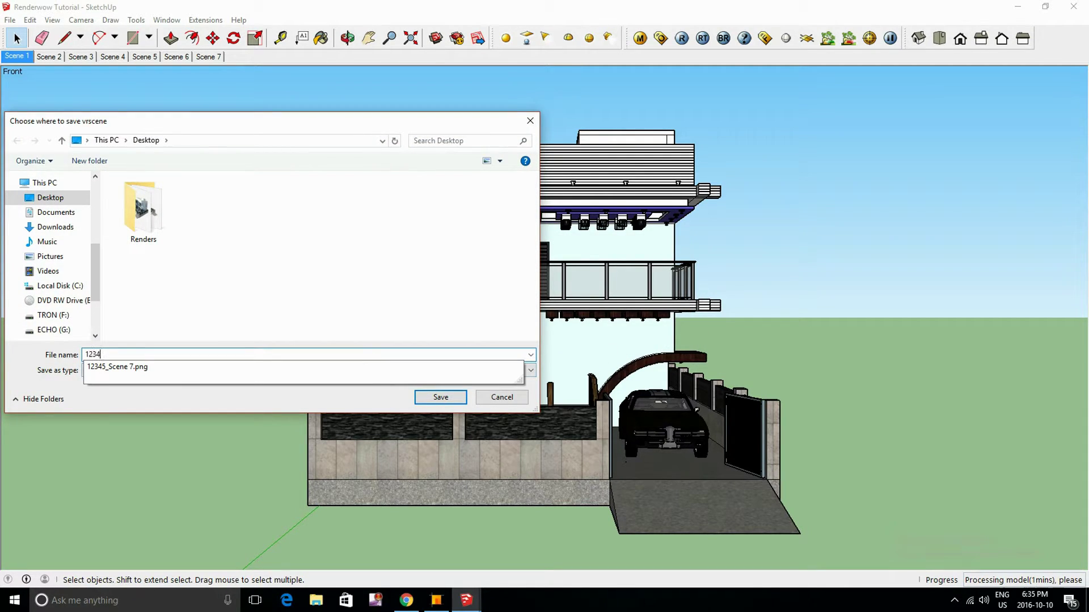
left_click(440, 397)
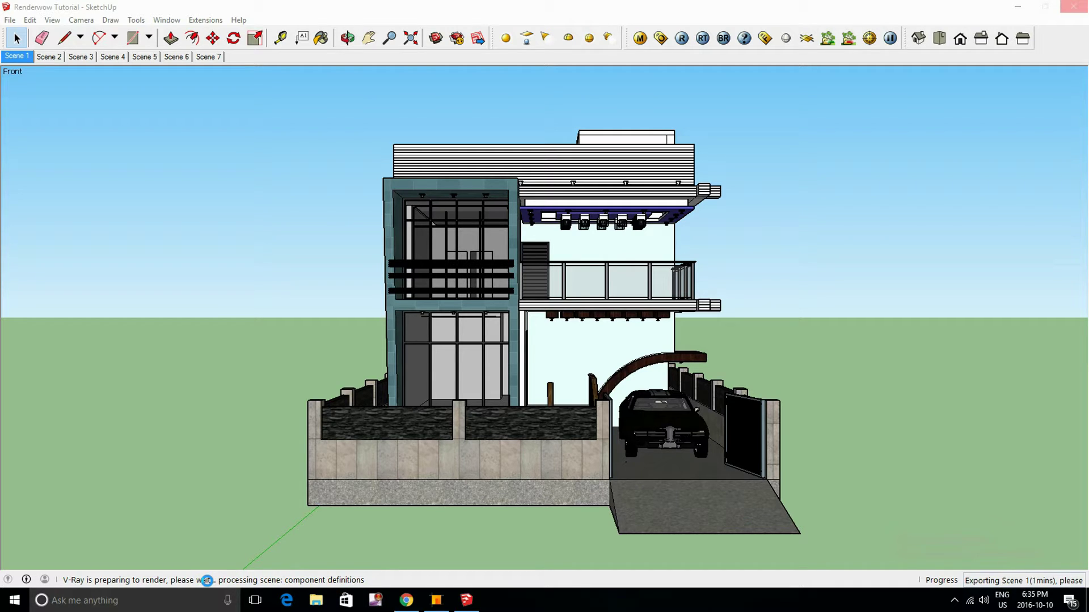
Bring up the Renderwow job list and check the status of the Scene 1 and Scene 2 jobs
left_click(436, 600)
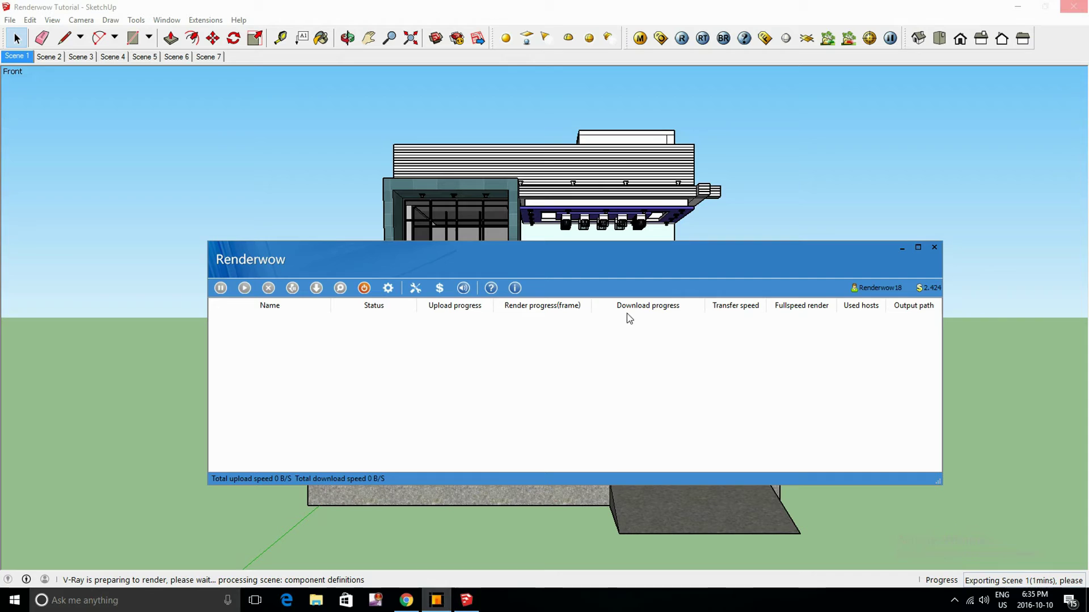
left_click_drag(625, 255, 604, 233)
left_click(587, 210)
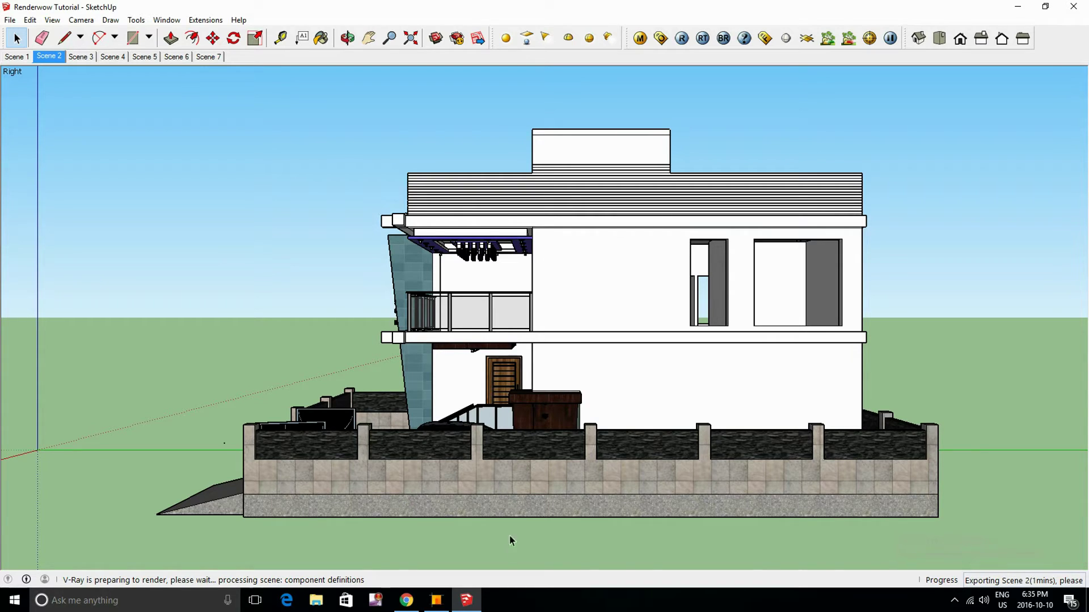
left_click(436, 600)
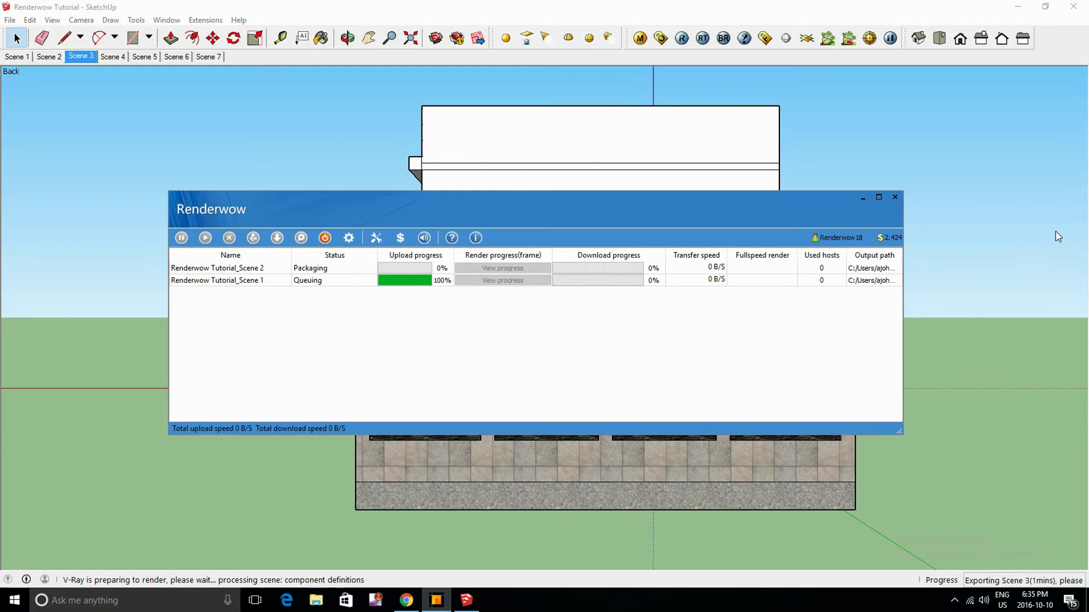
left_click(424, 283)
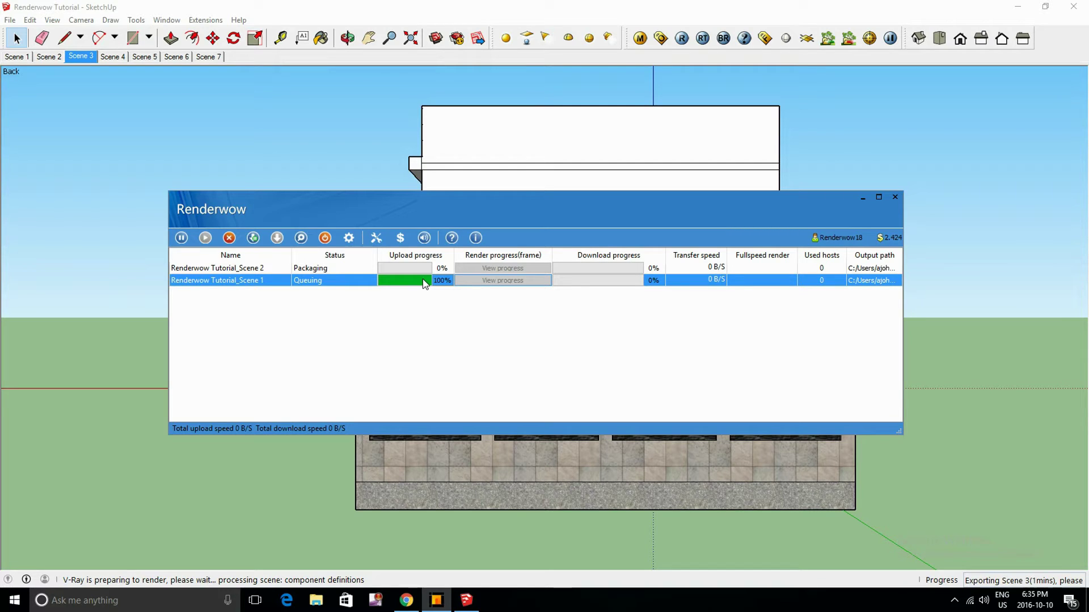
left_click(335, 271)
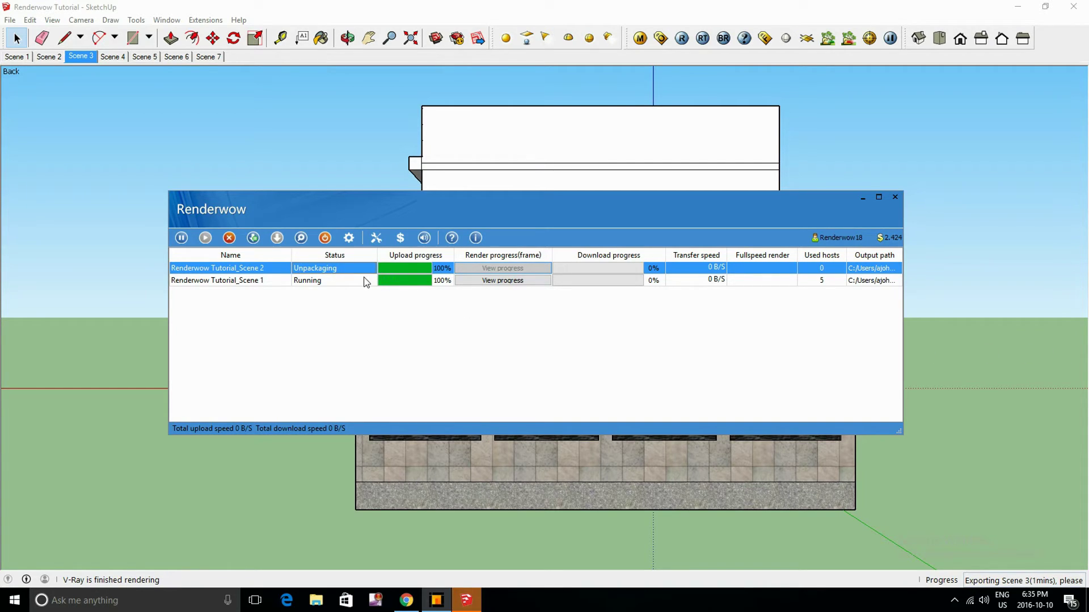
Preview the in-progress Scene 1 and Scene 2 renders, then select the finished Scene 1 job
left_click(546, 281)
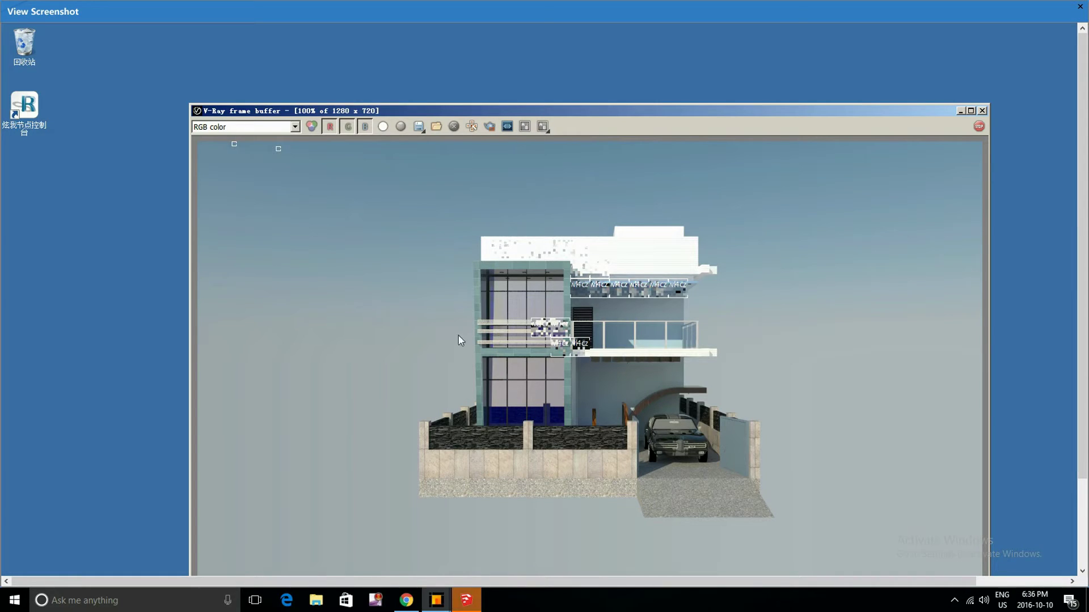
left_click(1080, 8)
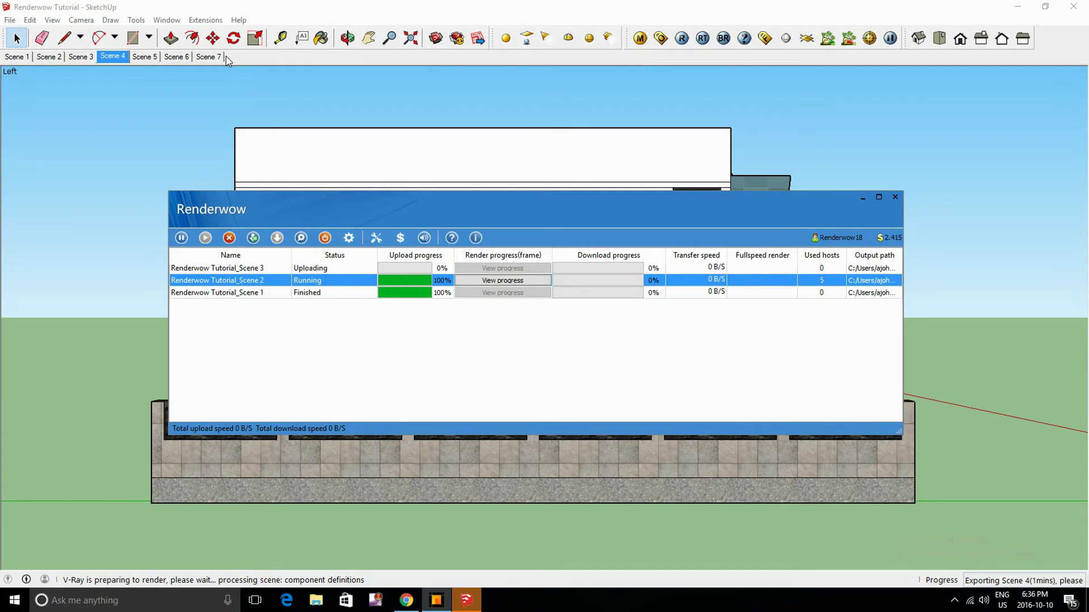
left_click(529, 283)
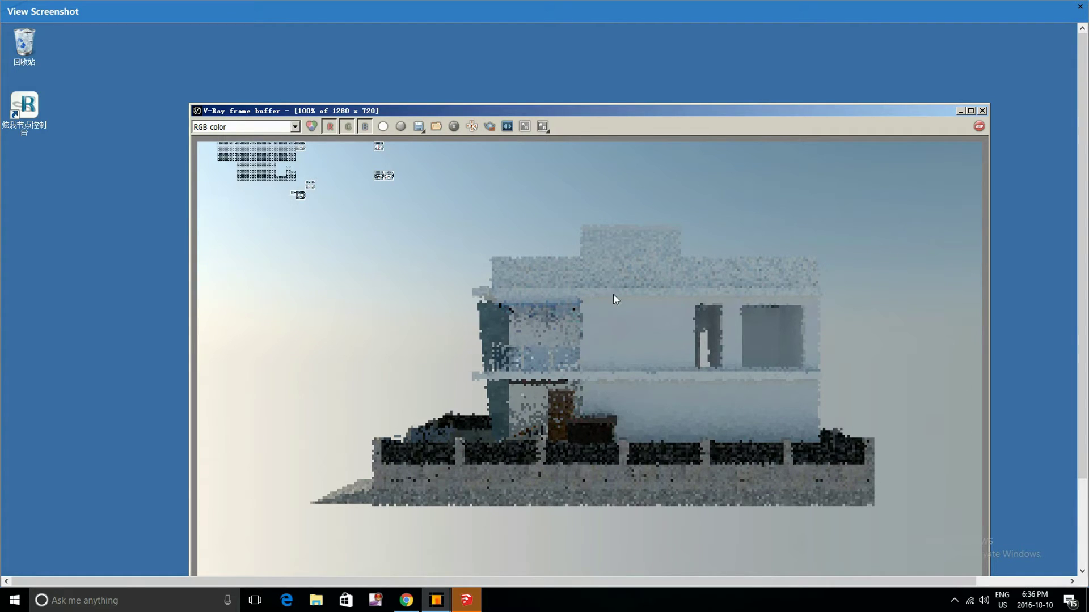
left_click(1082, 7)
left_click(562, 294)
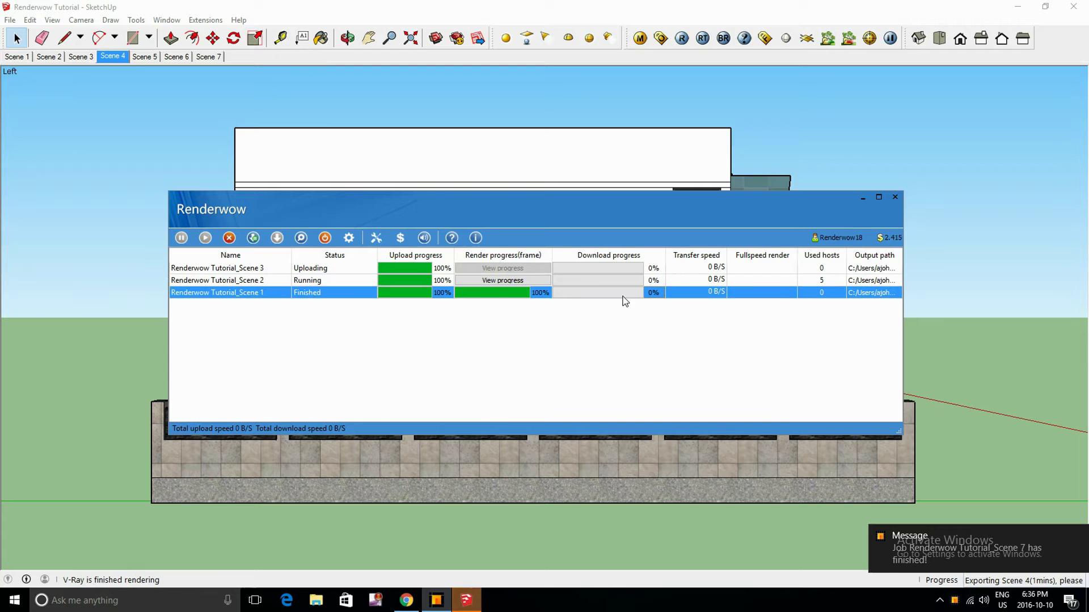
Minimize SketchUp, the browser and the Renderwow window to reveal the desktop
left_click(1017, 7)
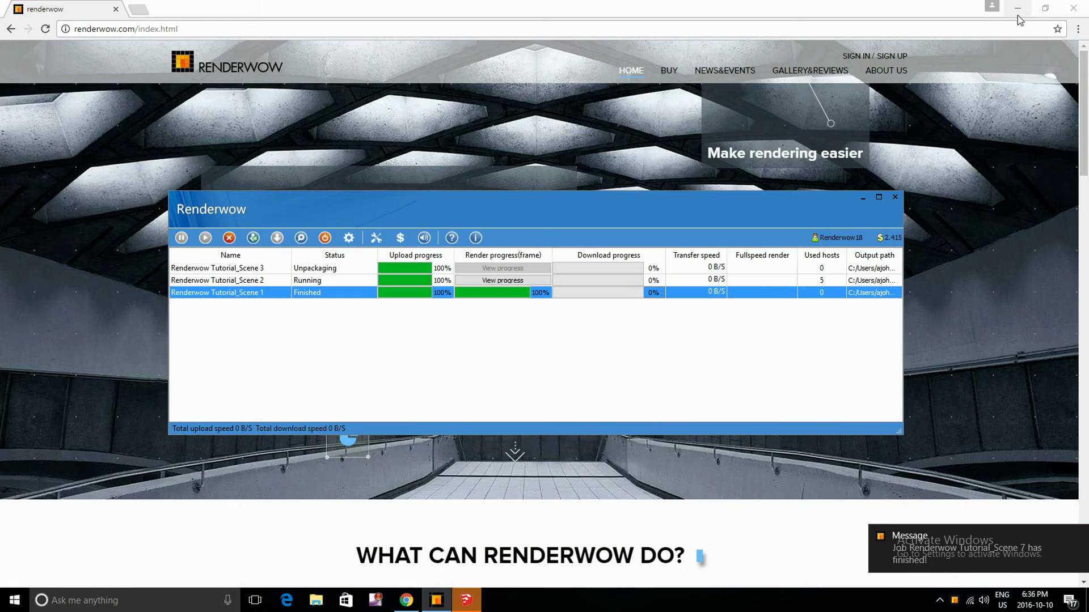
left_click(1018, 8)
left_click(863, 198)
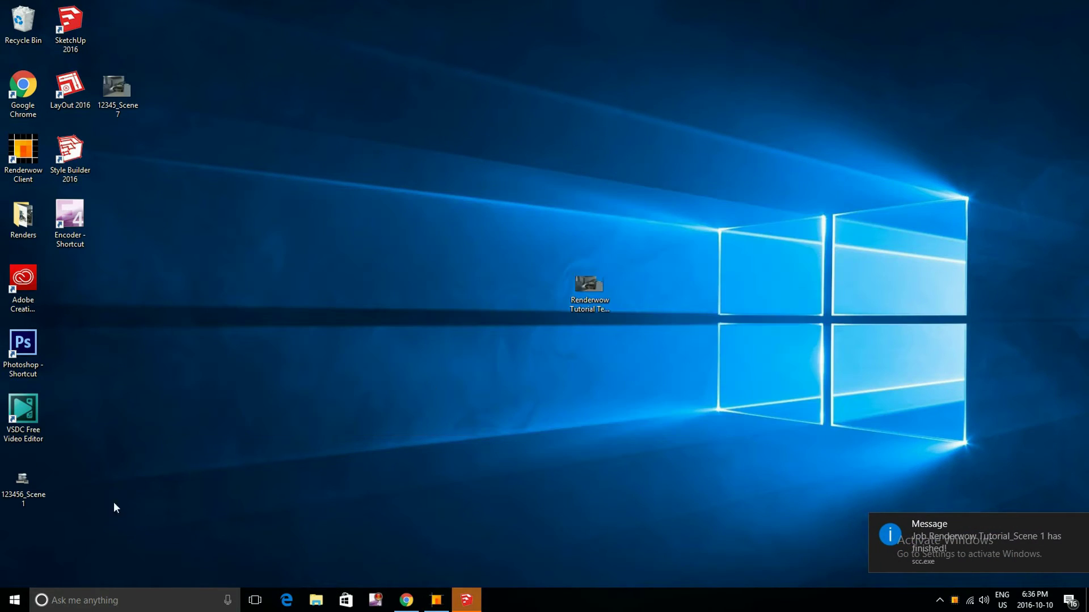
View the 123456_Scene 1 render in Photos, then open Renderwow Tutorial Test_Scene 7.png
double_click(23, 482)
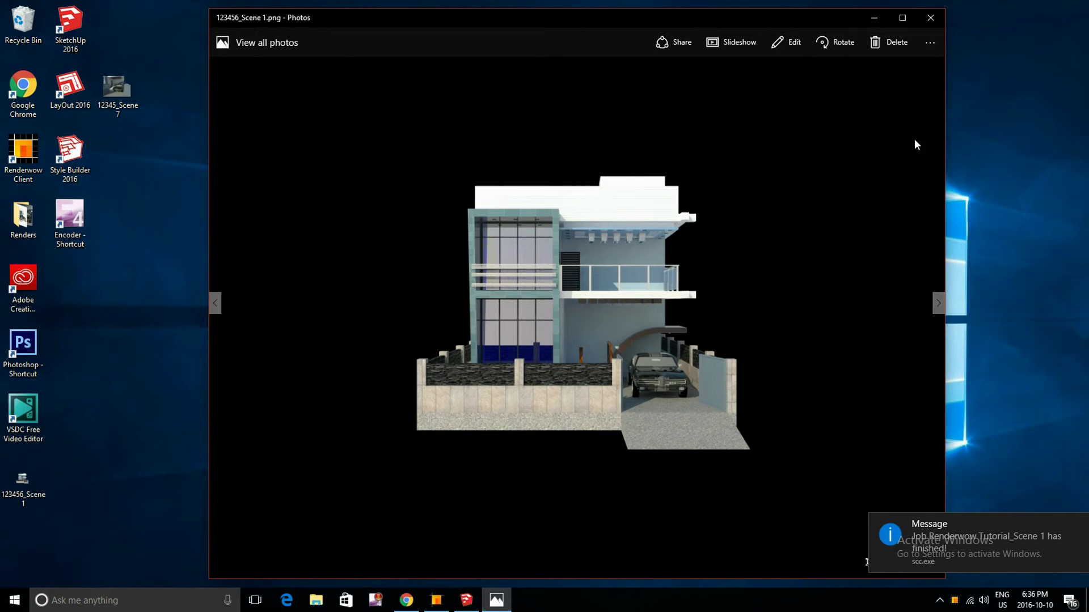
left_click(931, 18)
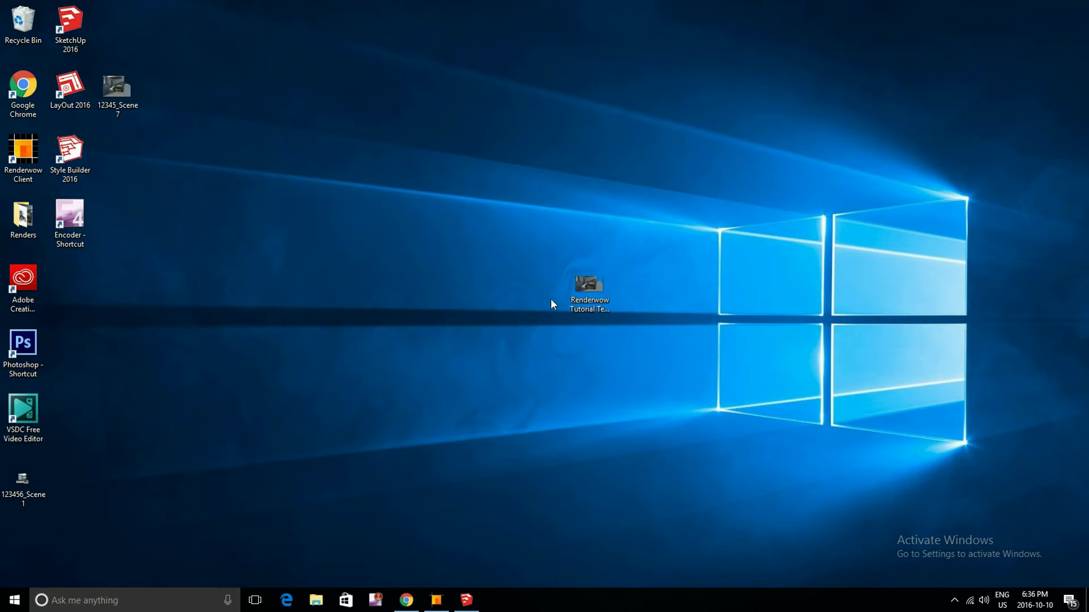
double_click(595, 297)
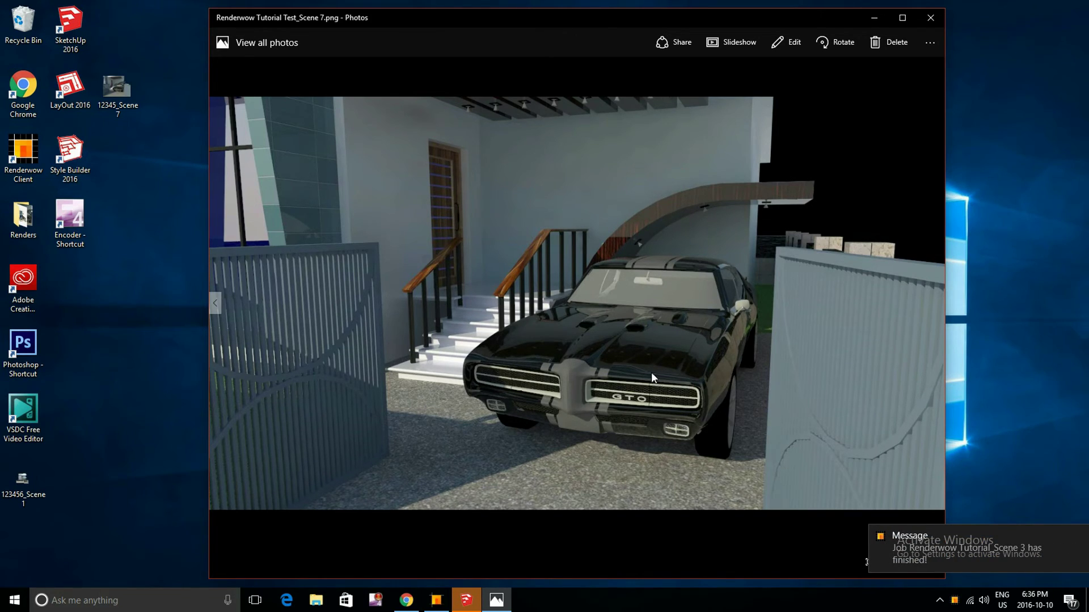
Close Scene 7, move the 12345_Scene 7 icon lower, view 123456_Scene 3, then open 123456_Scene 2
left_click(930, 17)
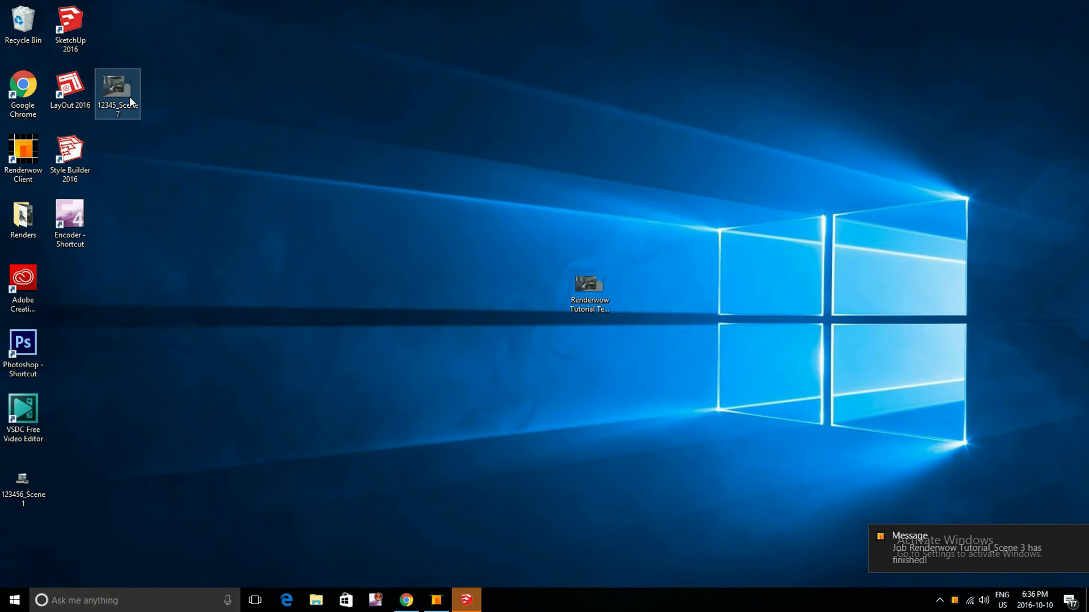
left_click_drag(129, 100, 101, 317)
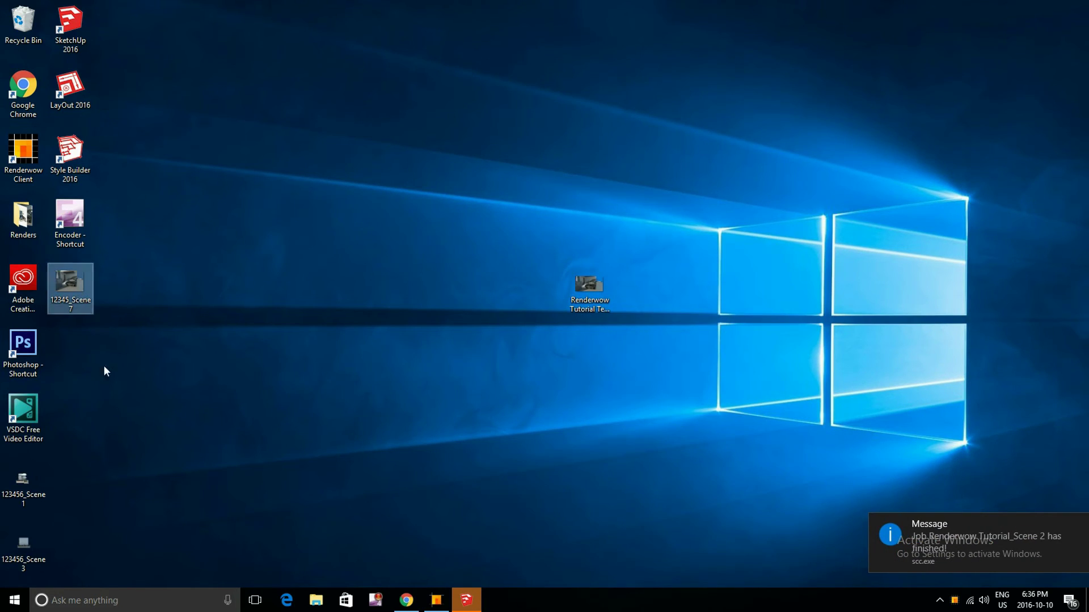
double_click(36, 551)
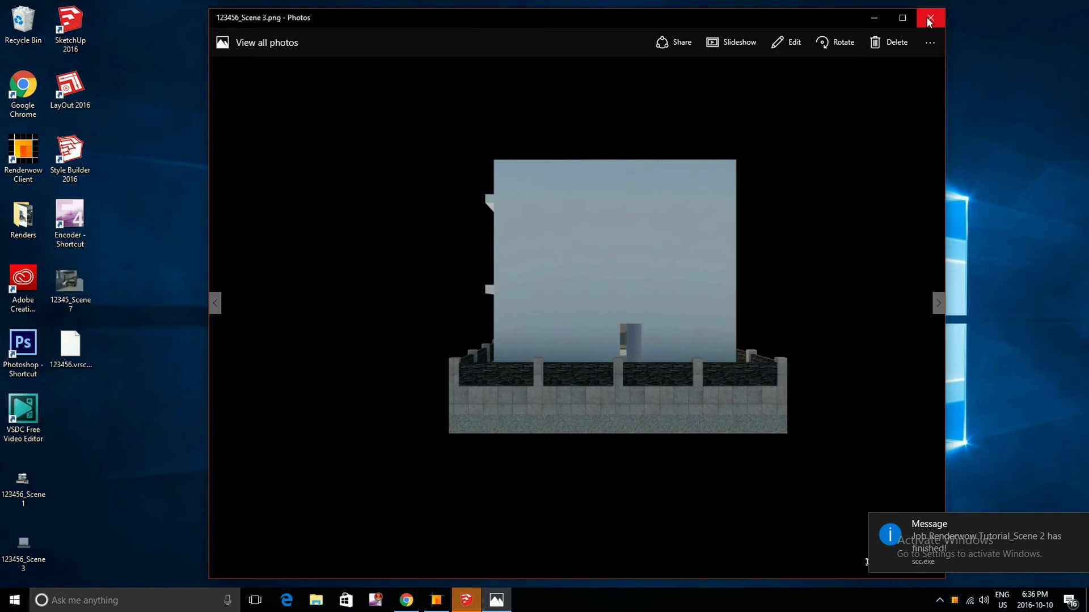
left_click(930, 17)
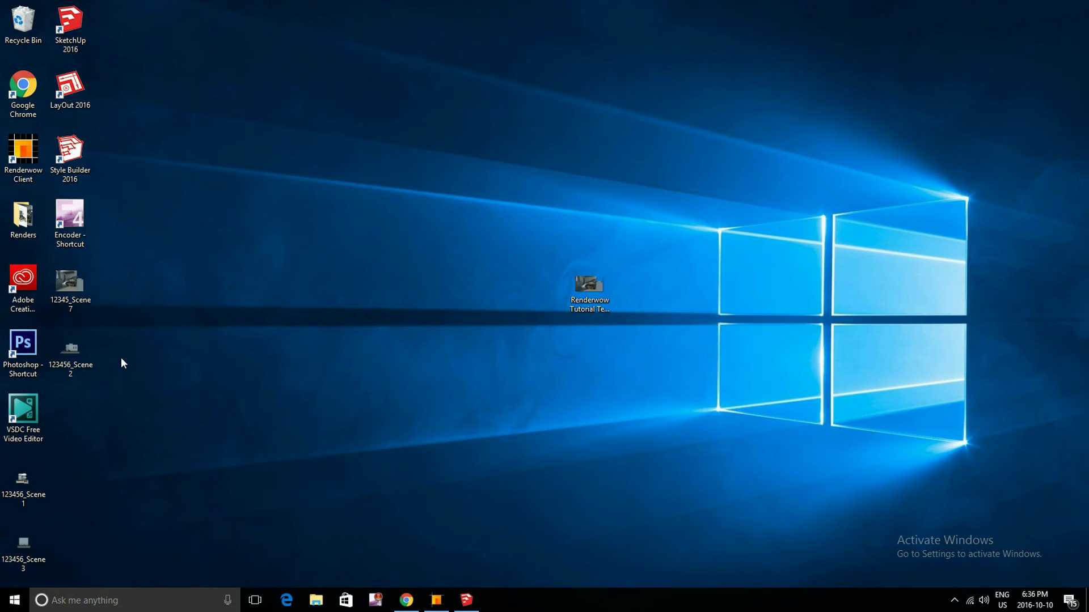
double_click(91, 351)
Close the Photos window showing the 123456_Scene 2 render
left_click(935, 23)
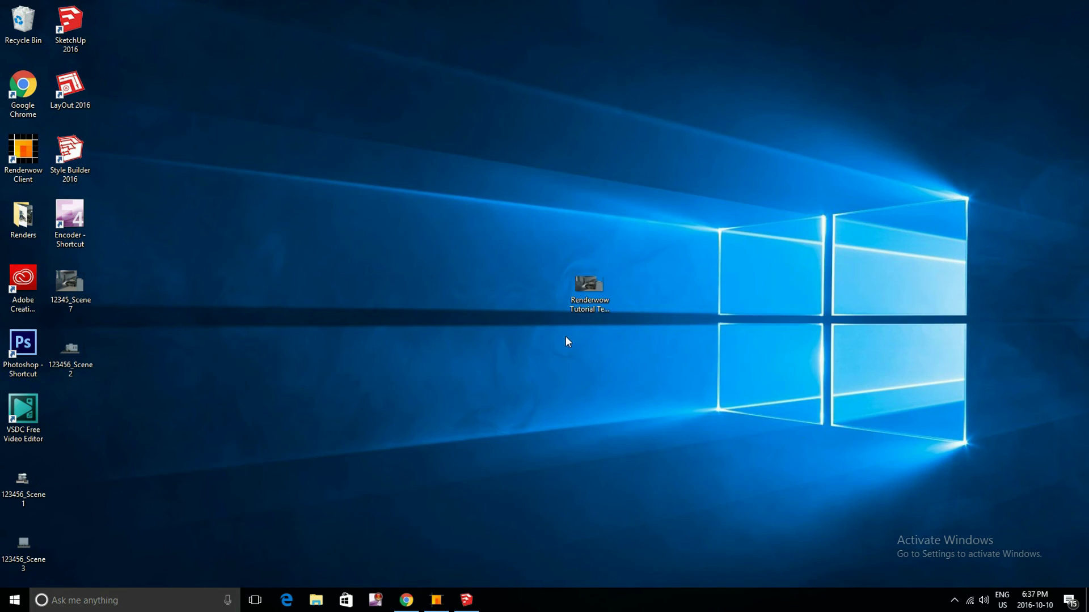